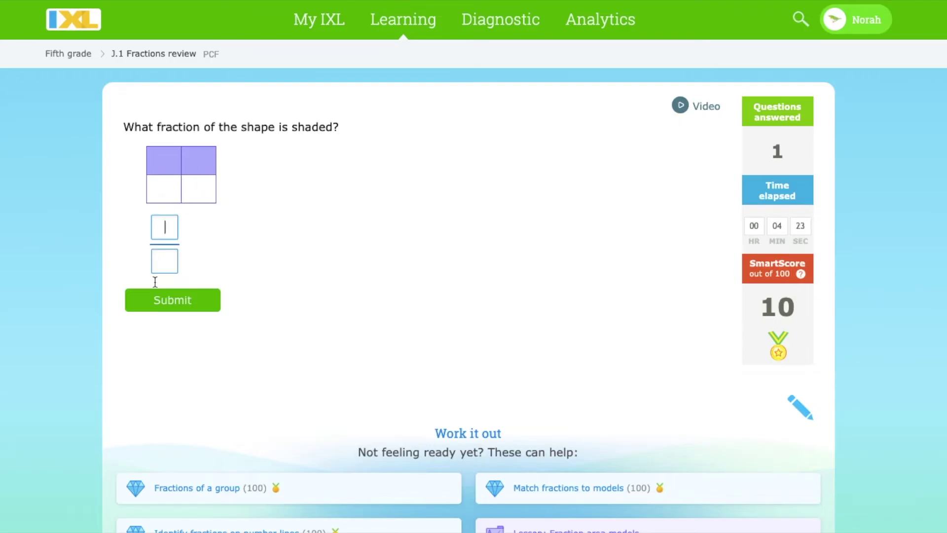
# - Answer the first shaded-fraction question with 2/4
pyautogui.write('2')
pyautogui.click(164, 259)
pyautogui.write('4')
pyautogui.press('Return')
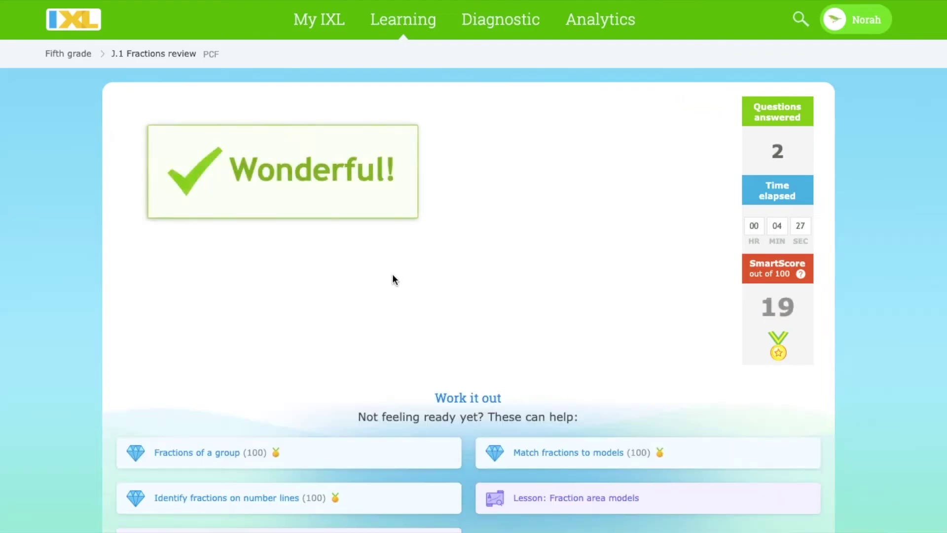
# - Bring up the scratchpad tools and answer the next question with 4/5
pyautogui.click(816, 411)
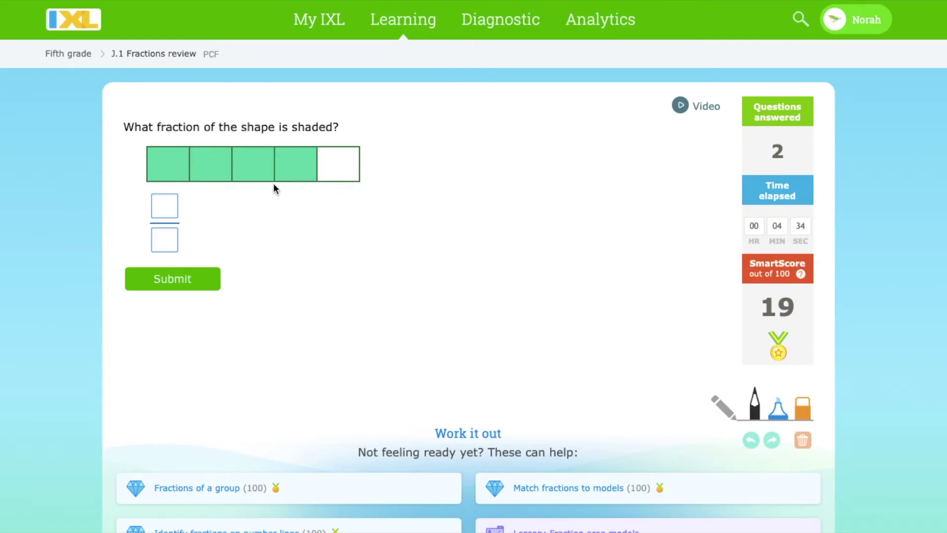
pyautogui.click(166, 202)
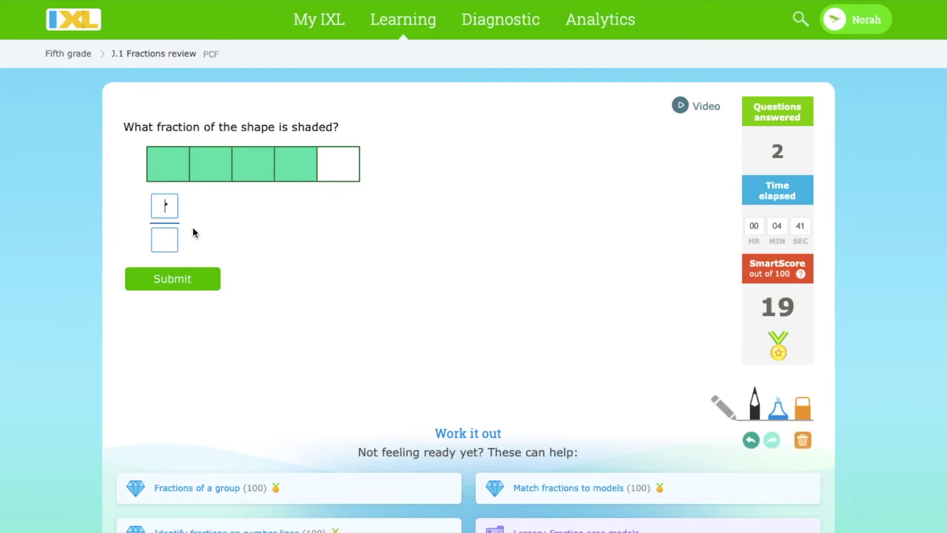
pyautogui.write('4')
pyautogui.click(175, 242)
pyautogui.write('5')
pyautogui.press('Return')
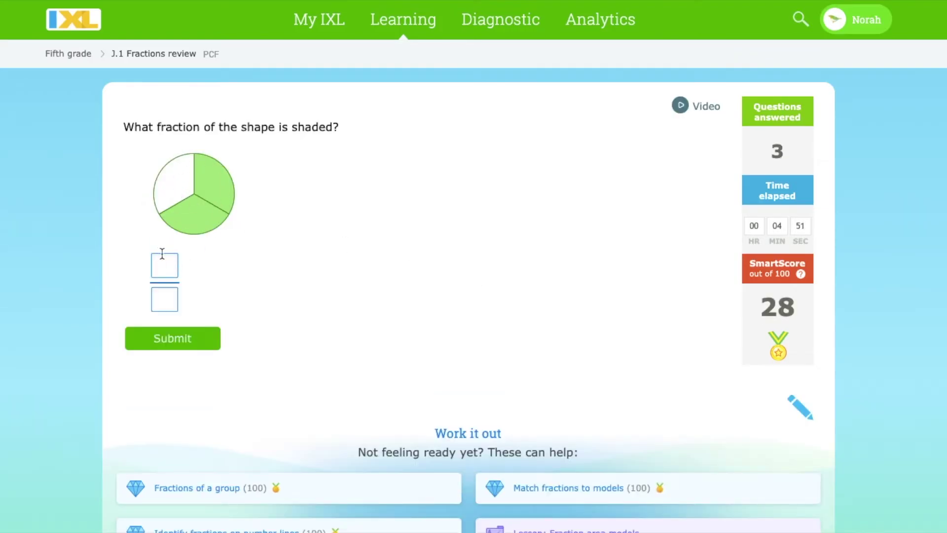
# - Answer the following two shaded-fraction questions with 2/3 and 1/5
pyautogui.write('3')
pyautogui.press('Return')
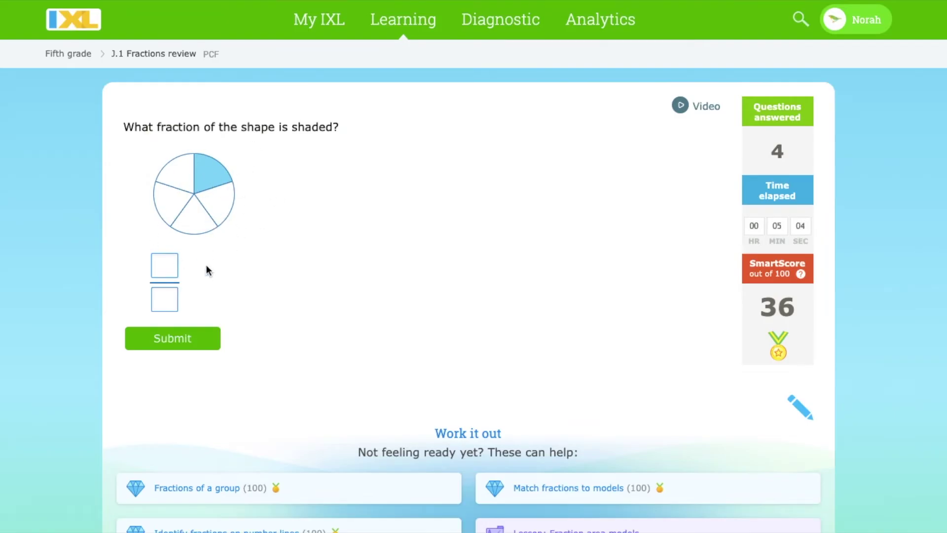
pyautogui.write('1')
pyautogui.click(171, 299)
pyautogui.write('5')
pyautogui.press('Return')
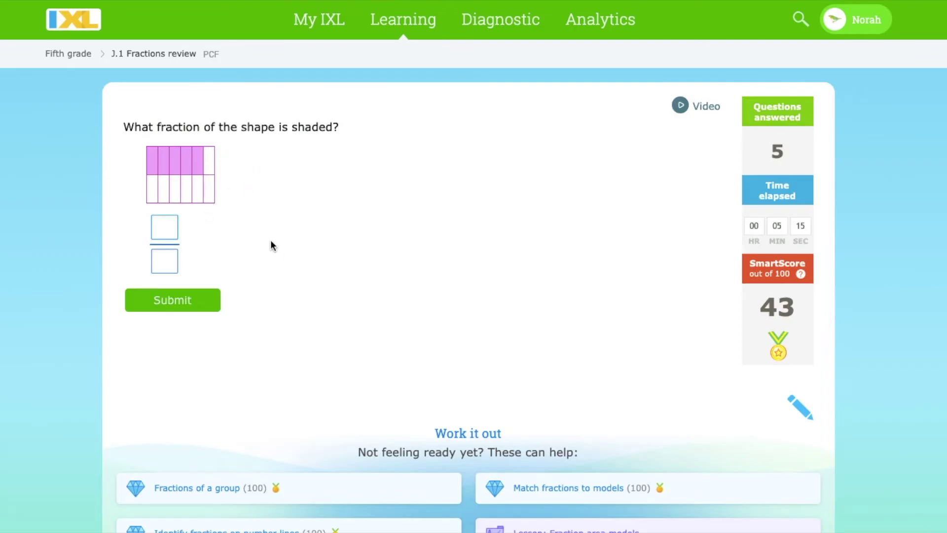
# - Answer the sixth shaded-fraction question with 5/12
pyautogui.write('5')
pyautogui.click(160, 260)
pyautogui.write('12')
pyautogui.press('Return')
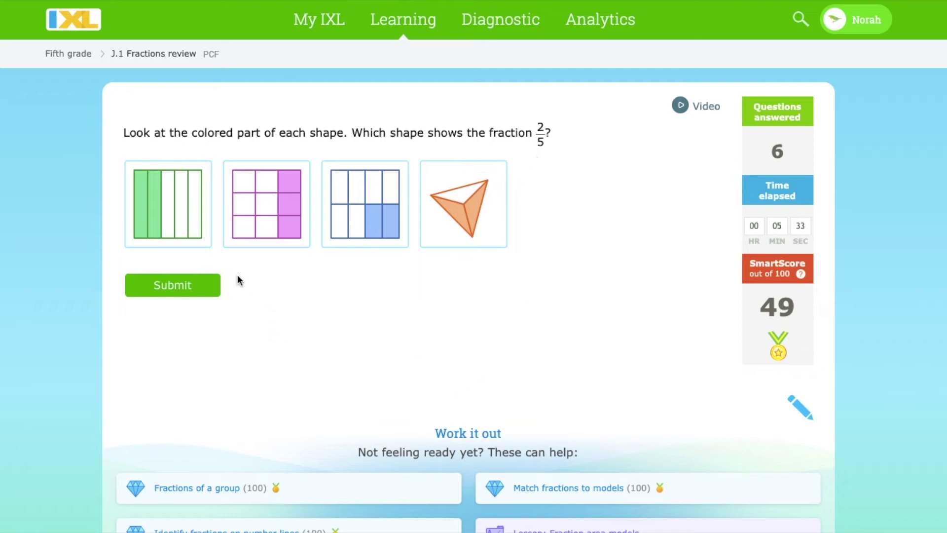
# - Choose the green bar as the shape showing 2/5 and submit it
pyautogui.click(181, 228)
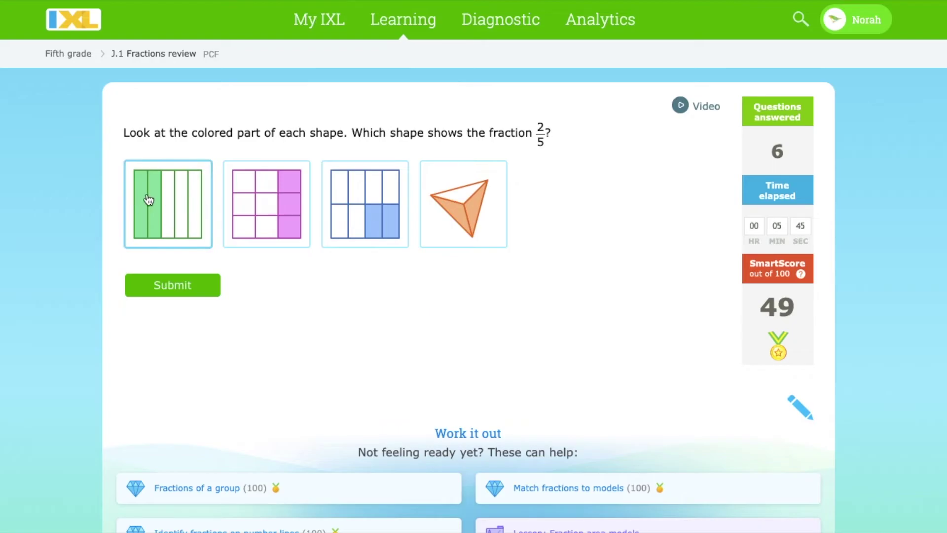
pyautogui.click(179, 226)
pyautogui.click(178, 226)
pyautogui.click(202, 291)
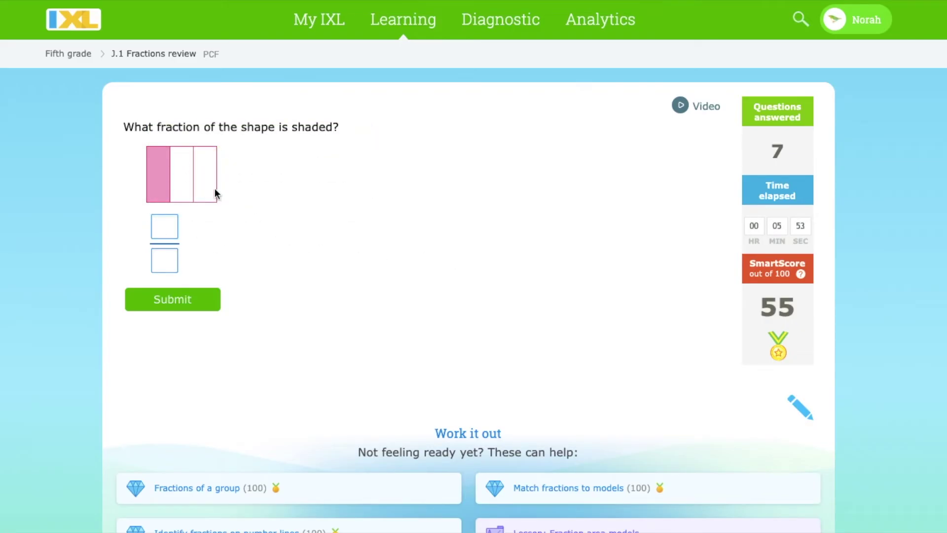
# - Answer the next shaded-fraction question with 1/3
pyautogui.write('1')
pyautogui.click(175, 259)
pyautogui.write('3')
pyautogui.press('Return')
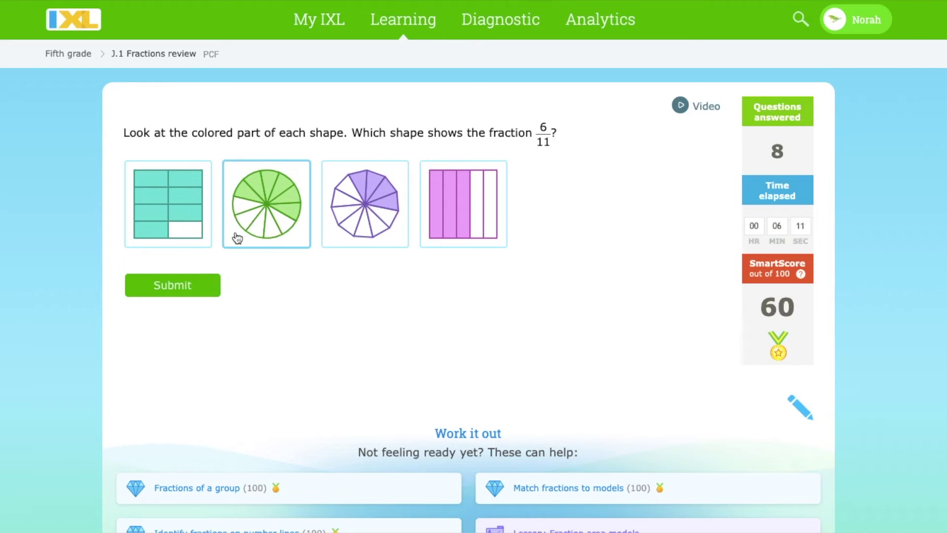
# - Choose and submit the green circle for 6/11 and the green grid for 4/6
pyautogui.click(276, 237)
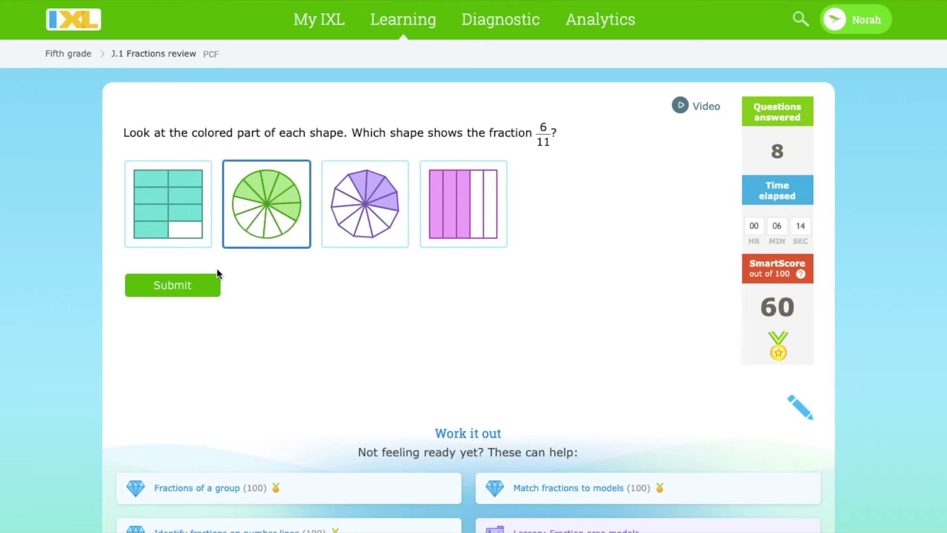
pyautogui.click(195, 292)
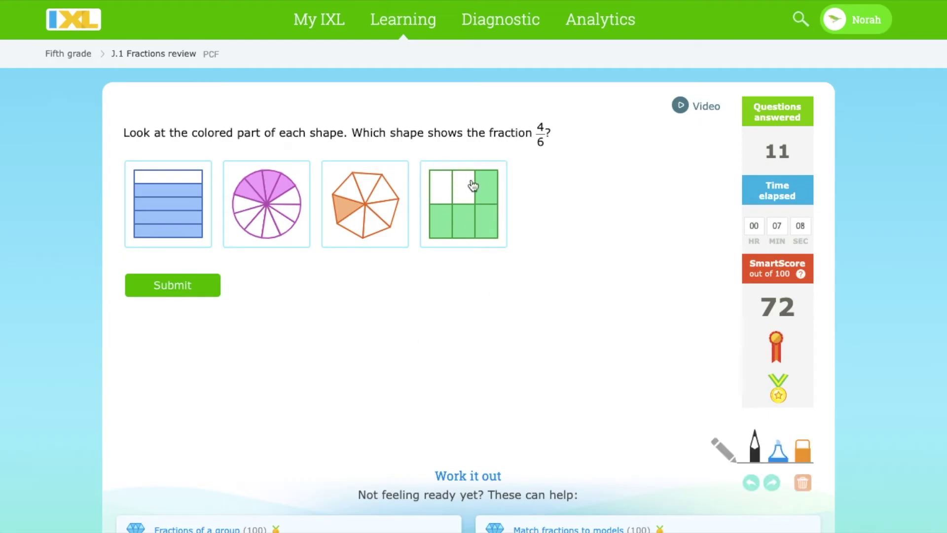
pyautogui.click(487, 180)
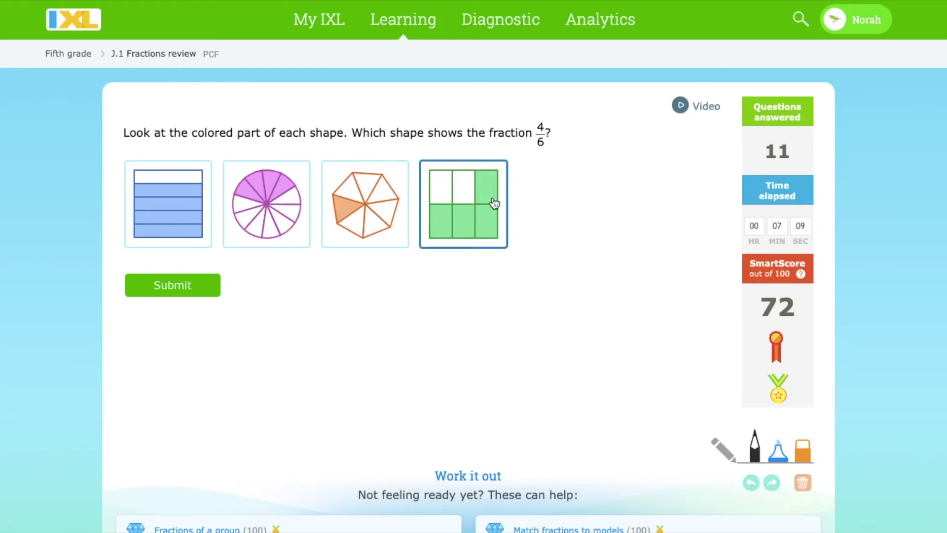
pyautogui.click(168, 292)
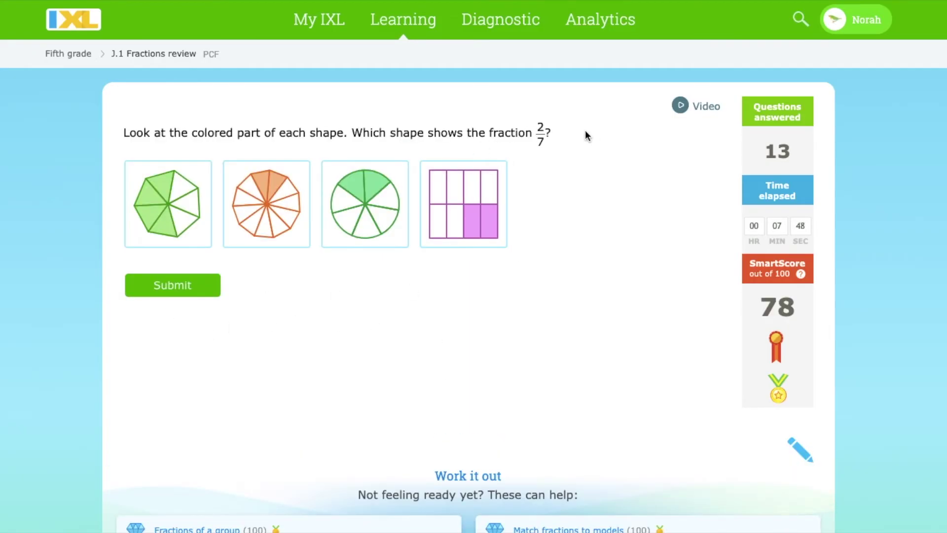
# - After trying several shapes, submit the green circle as showing 2/7
pyautogui.click(494, 200)
pyautogui.click(398, 240)
pyautogui.click(260, 195)
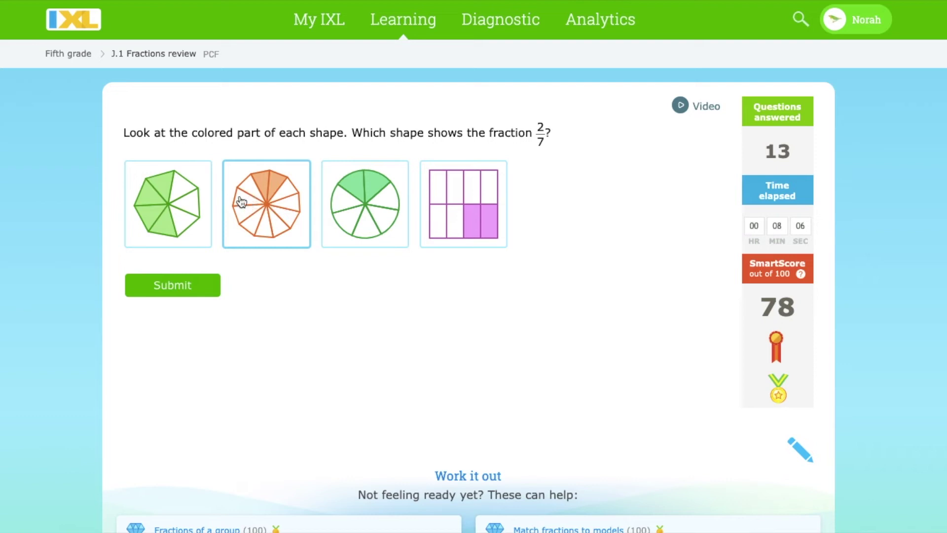
pyautogui.click(186, 182)
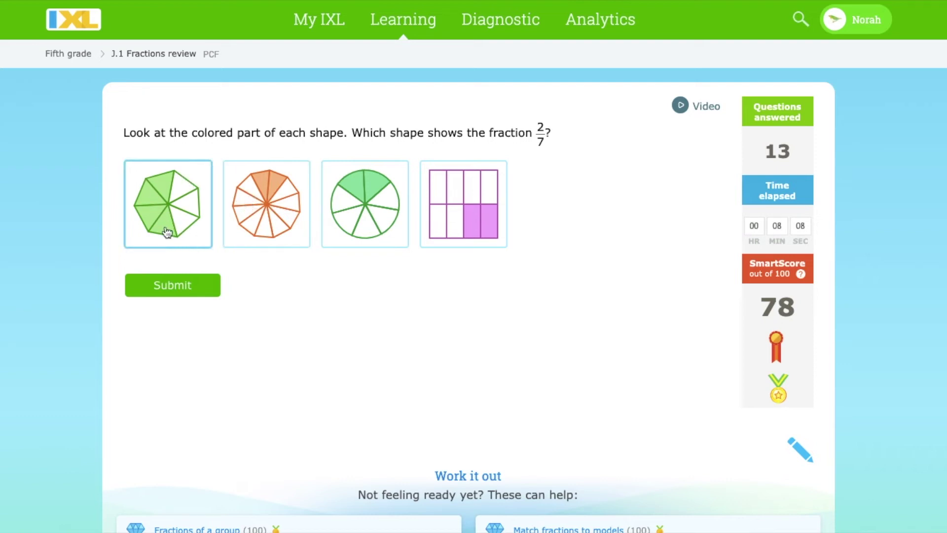
pyautogui.click(213, 232)
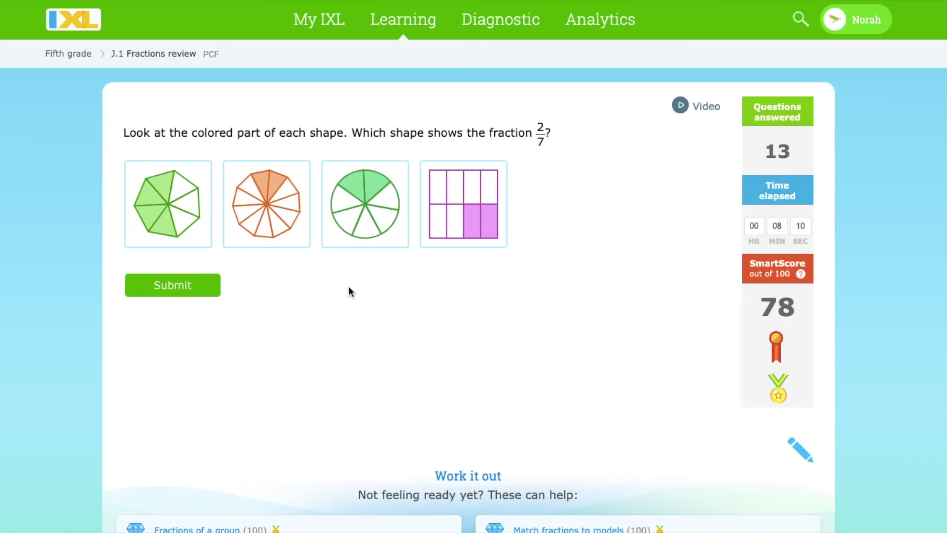
pyautogui.click(384, 229)
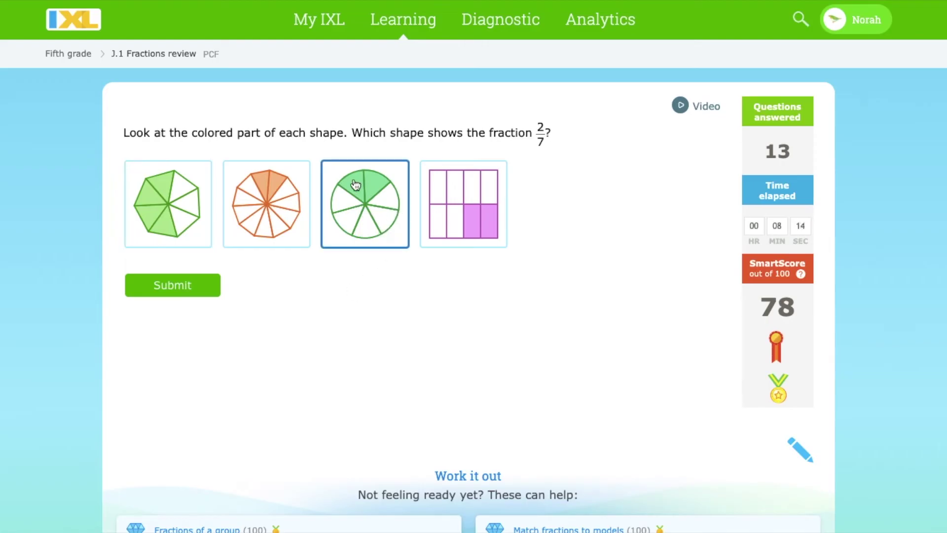
pyautogui.click(200, 293)
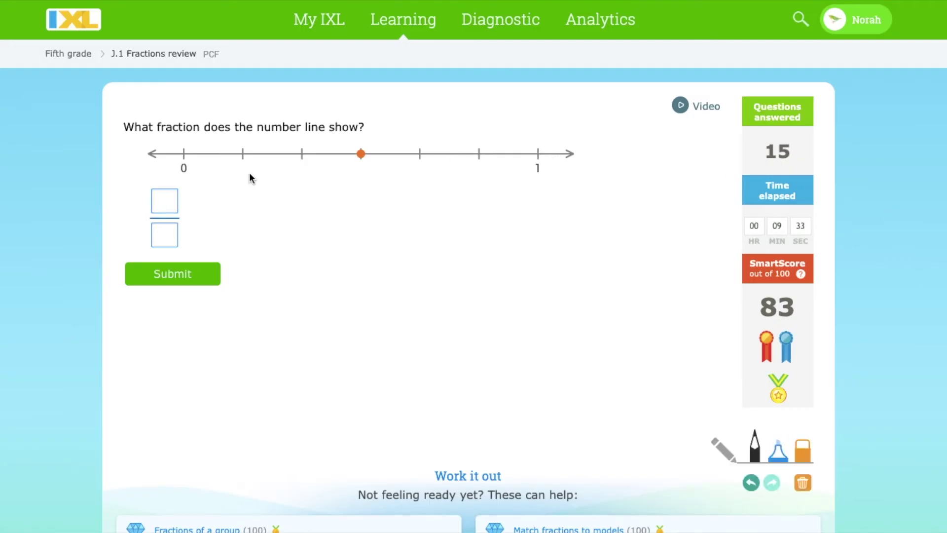
# - Count the number-line ticks with the pen and submit 3/6
pyautogui.moveTo(245, 172); pyautogui.dragTo(242, 188)
pyautogui.moveTo(297, 174)
pyautogui.mouseDown()
pyautogui.moveTo(313, 189)
pyautogui.moveTo(370, 178)
pyautogui.moveTo(362, 185)
pyautogui.mouseUp()
pyautogui.click(165, 201)
pyautogui.write('3')
pyautogui.click(168, 243)
pyautogui.write('6')
pyautogui.press('Return')
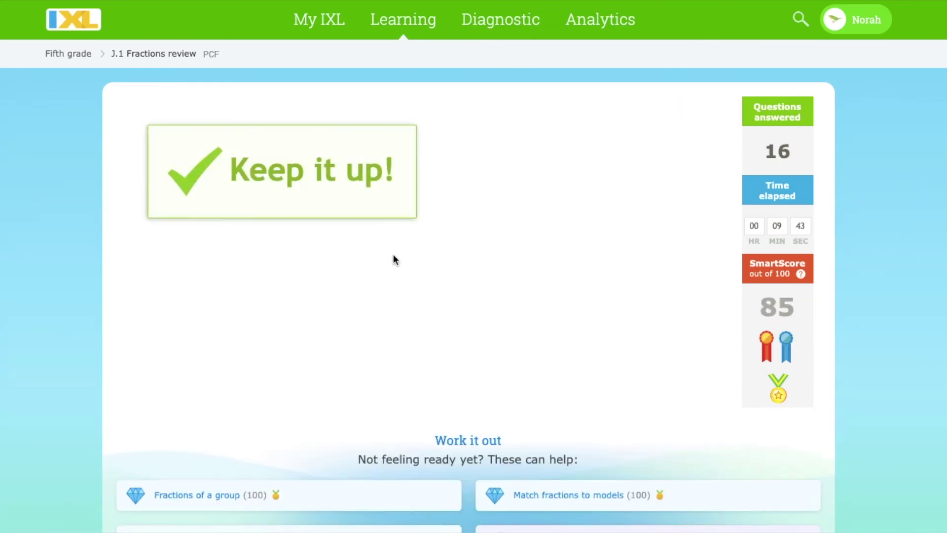
# - Count ticks on the next number line and enter 2/6 in the answer boxes
pyautogui.click(799, 449)
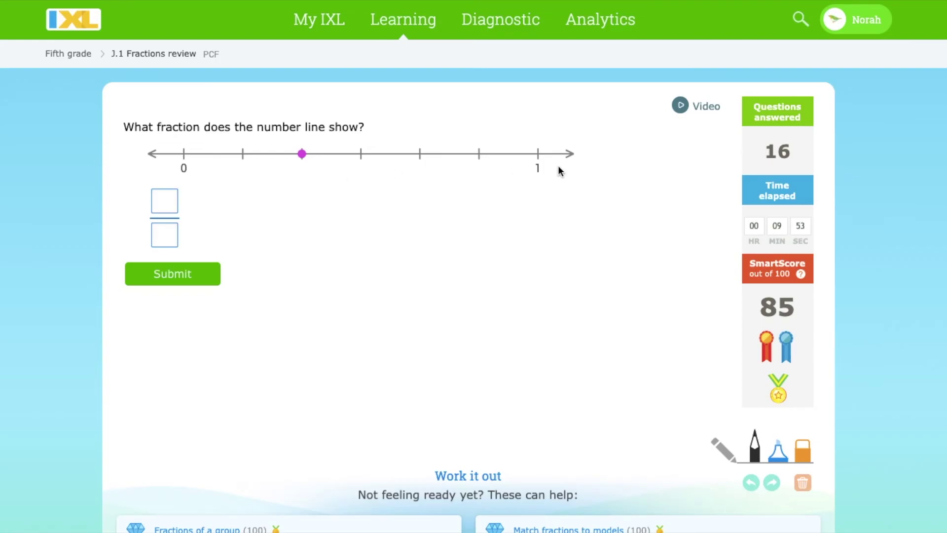
pyautogui.moveTo(238, 173); pyautogui.dragTo(238, 194)
pyautogui.moveTo(292, 176)
pyautogui.mouseDown()
pyautogui.moveTo(295, 187)
pyautogui.moveTo(311, 188)
pyautogui.mouseUp()
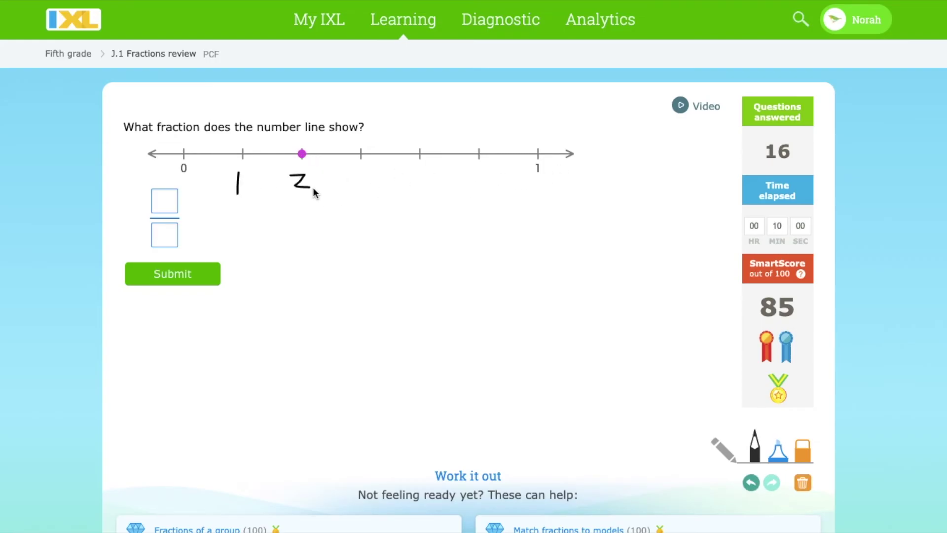
pyautogui.click(165, 201)
pyautogui.write('2')
pyautogui.click(175, 242)
pyautogui.write('6')
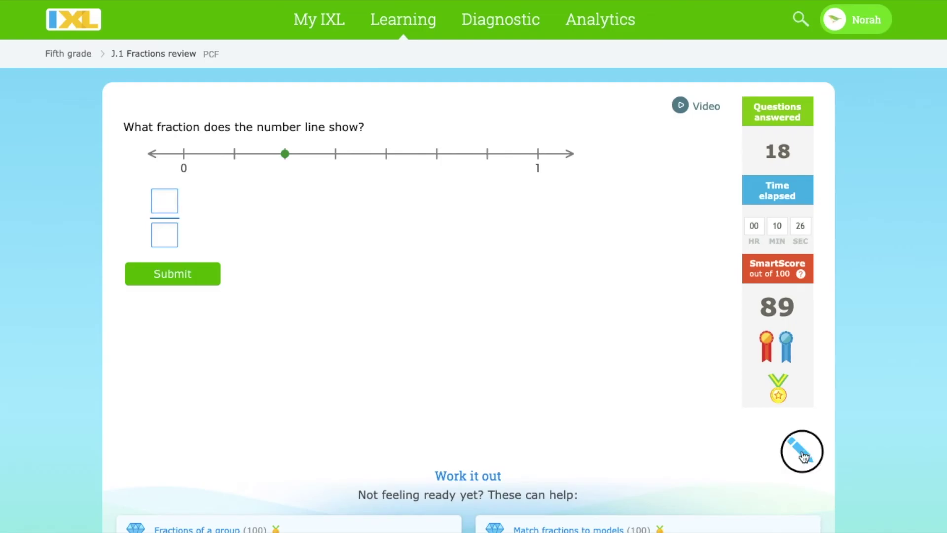
# - Label the number-line ticks 1 through 6 with the pen and submit 1/7
pyautogui.moveTo(230, 171); pyautogui.dragTo(231, 194)
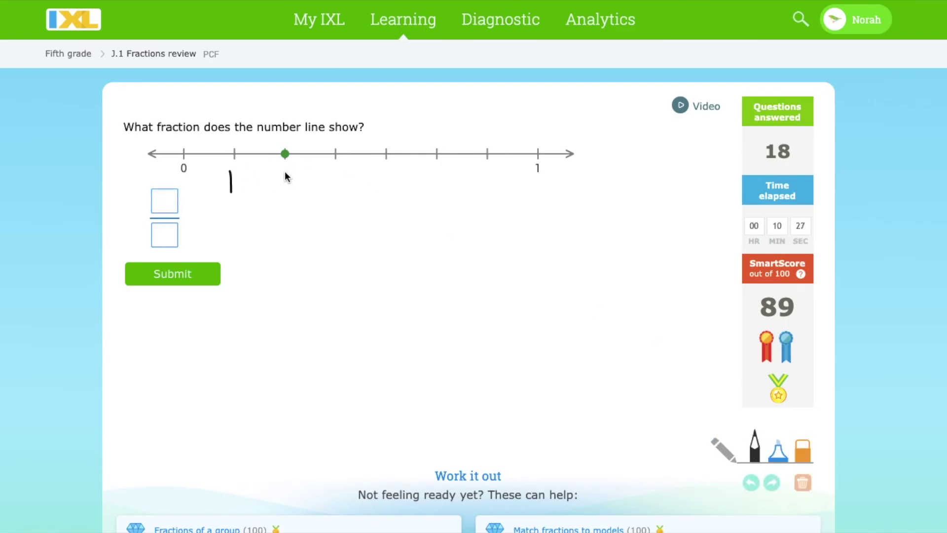
pyautogui.moveTo(285, 170); pyautogui.dragTo(284, 194)
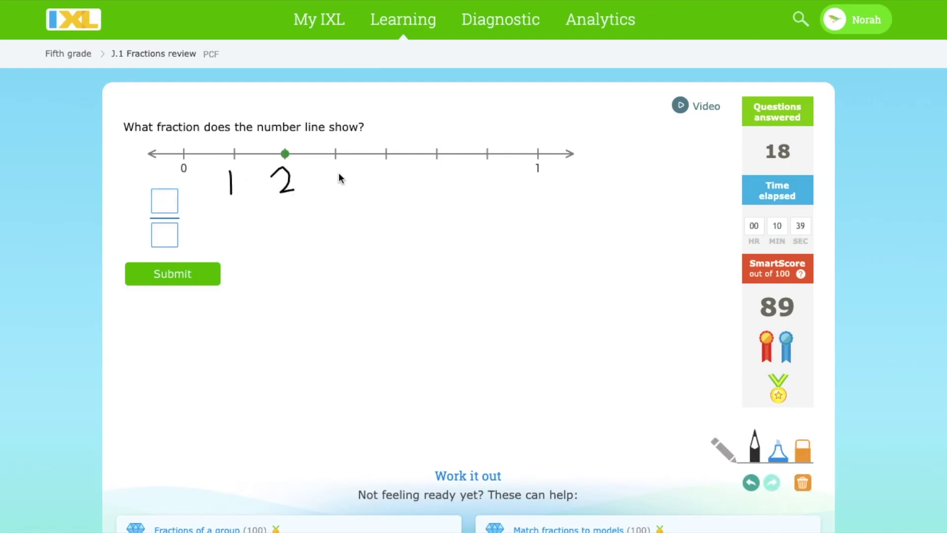
pyautogui.moveTo(326, 169); pyautogui.dragTo(328, 185)
pyautogui.moveTo(376, 166); pyautogui.dragTo(391, 196)
pyautogui.moveTo(427, 167); pyautogui.dragTo(433, 191)
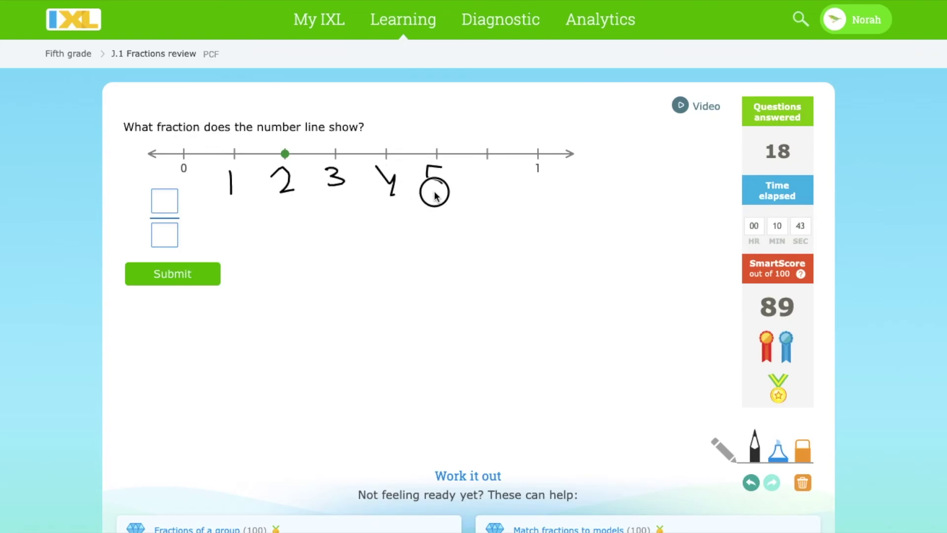
pyautogui.moveTo(490, 158)
pyautogui.mouseDown()
pyautogui.moveTo(487, 191)
pyautogui.moveTo(478, 190)
pyautogui.moveTo(528, 180)
pyautogui.moveTo(532, 208)
pyautogui.moveTo(551, 193)
pyautogui.mouseUp()
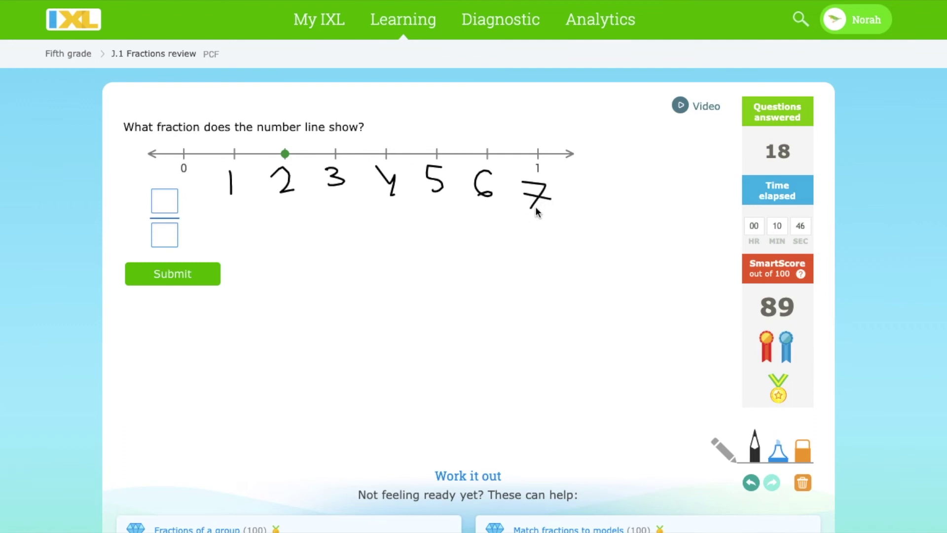
pyautogui.click(158, 194)
pyautogui.write('1')
pyautogui.click(167, 233)
pyautogui.write('7')
pyautogui.press('Return')
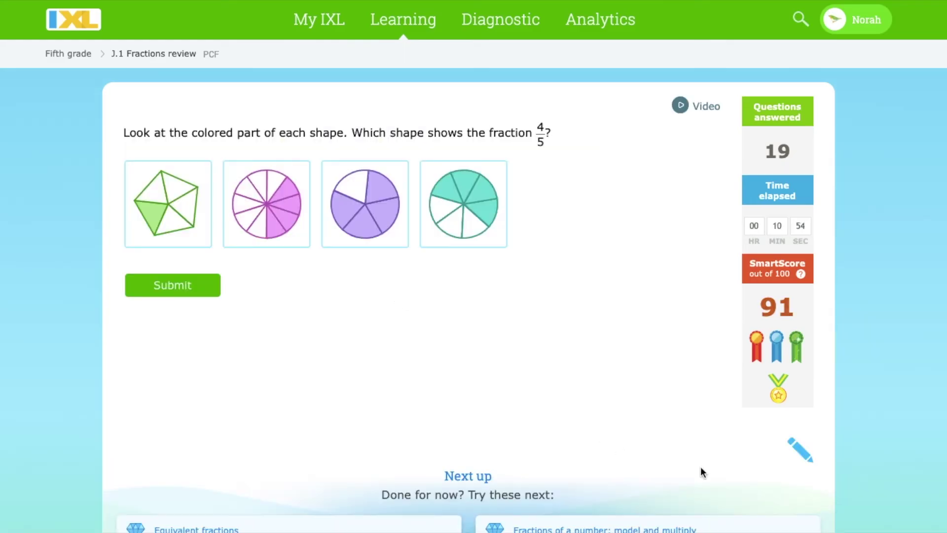
# - After comparing shapes, submit the purple circle as showing 4/5
pyautogui.click(799, 449)
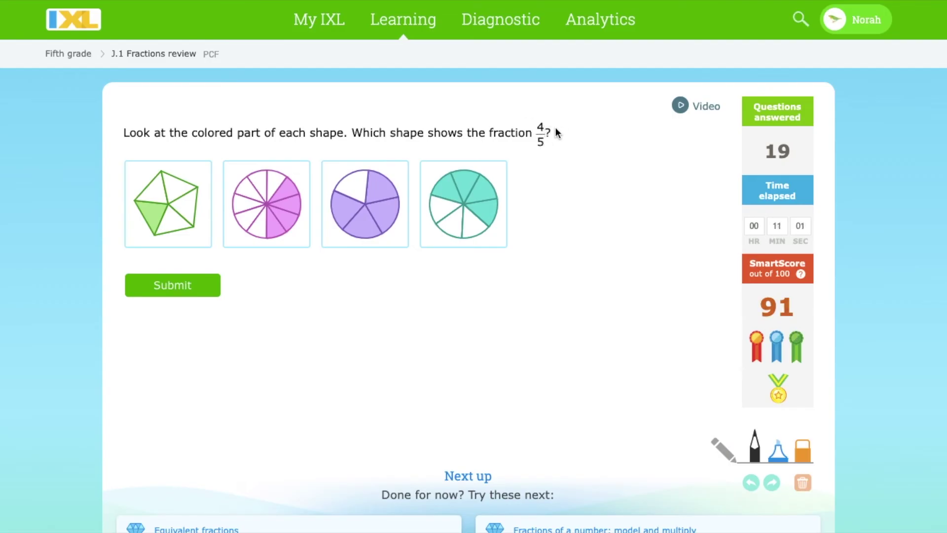
pyautogui.click(162, 207)
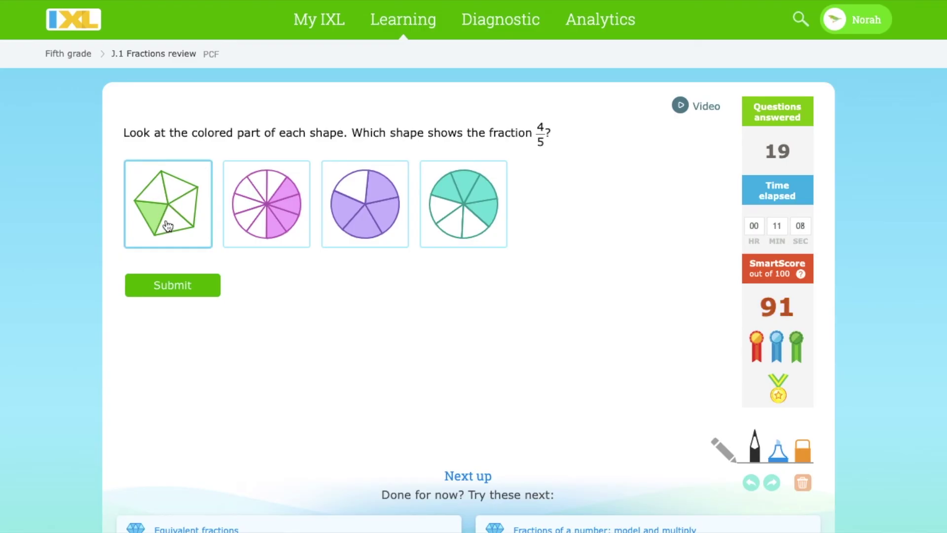
pyautogui.click(254, 239)
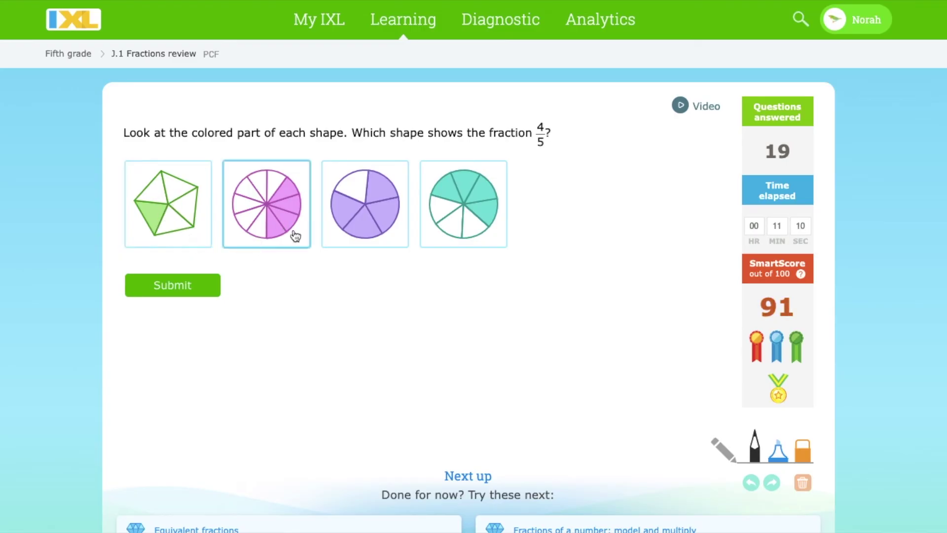
pyautogui.click(364, 234)
pyautogui.click(373, 236)
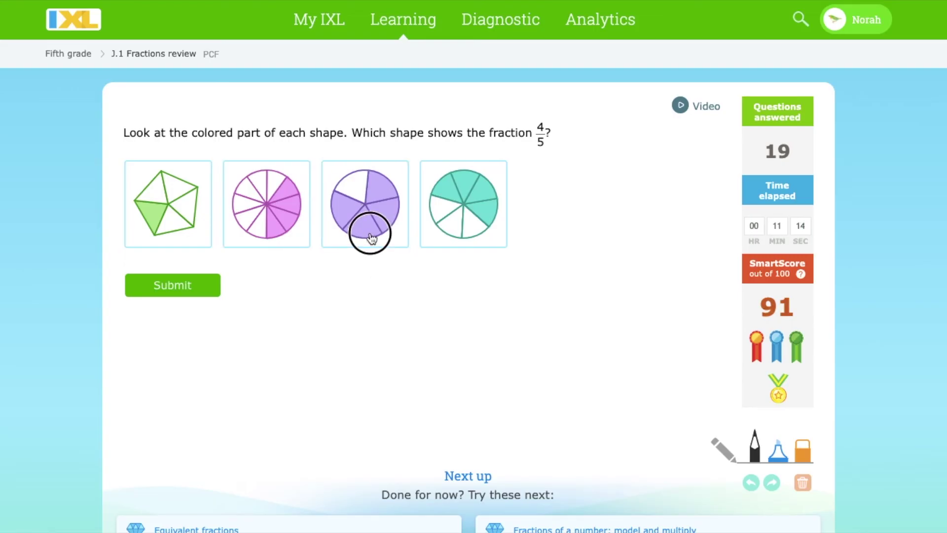
pyautogui.click(140, 292)
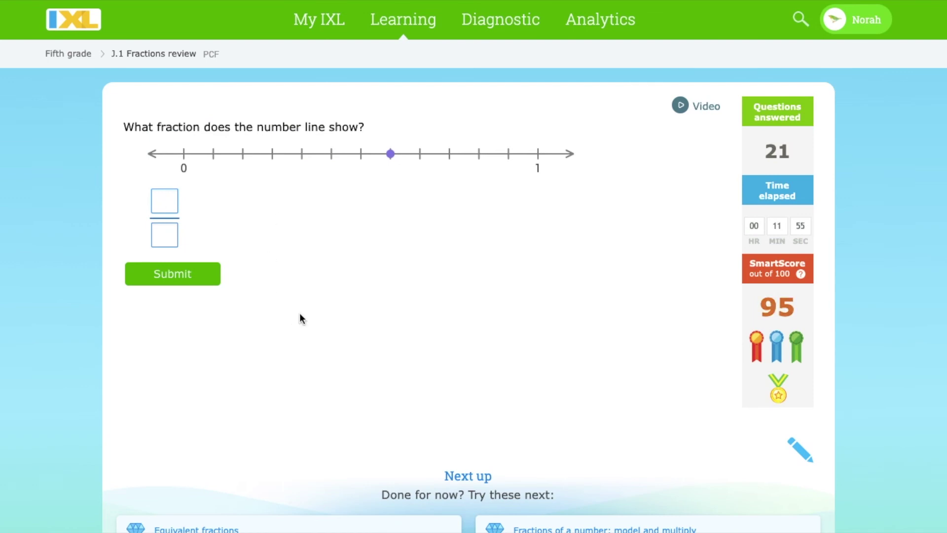
# - Number the twelfths ticks on the number line and submit 7/12
pyautogui.click(799, 449)
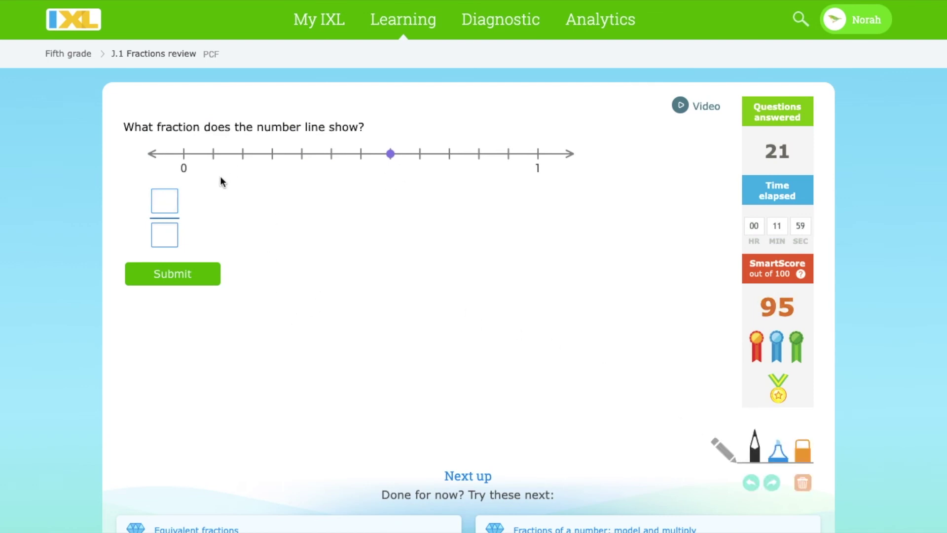
pyautogui.moveTo(211, 168)
pyautogui.mouseDown()
pyautogui.moveTo(214, 186)
pyautogui.moveTo(234, 168)
pyautogui.moveTo(249, 180)
pyautogui.moveTo(278, 173)
pyautogui.moveTo(310, 185)
pyautogui.moveTo(331, 176)
pyautogui.moveTo(340, 187)
pyautogui.moveTo(329, 187)
pyautogui.mouseUp()
pyautogui.moveTo(369, 174)
pyautogui.mouseDown()
pyautogui.moveTo(362, 186)
pyautogui.moveTo(390, 191)
pyautogui.moveTo(393, 170)
pyautogui.moveTo(402, 184)
pyautogui.moveTo(418, 173)
pyautogui.moveTo(421, 188)
pyautogui.moveTo(423, 173)
pyautogui.moveTo(453, 173)
pyautogui.moveTo(449, 195)
pyautogui.moveTo(495, 179)
pyautogui.moveTo(554, 198)
pyautogui.mouseUp()
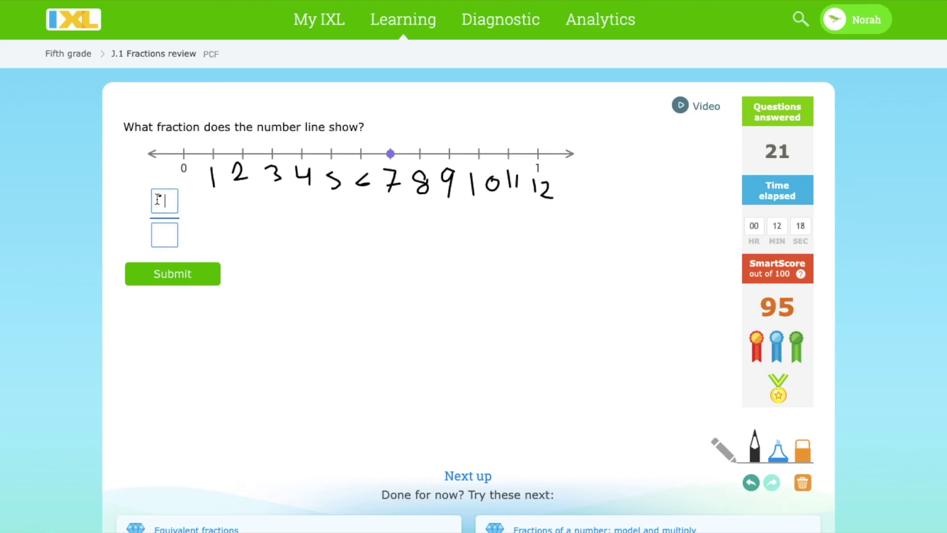
pyautogui.write('7')
pyautogui.click(165, 232)
pyautogui.write('12')
pyautogui.press('Return')
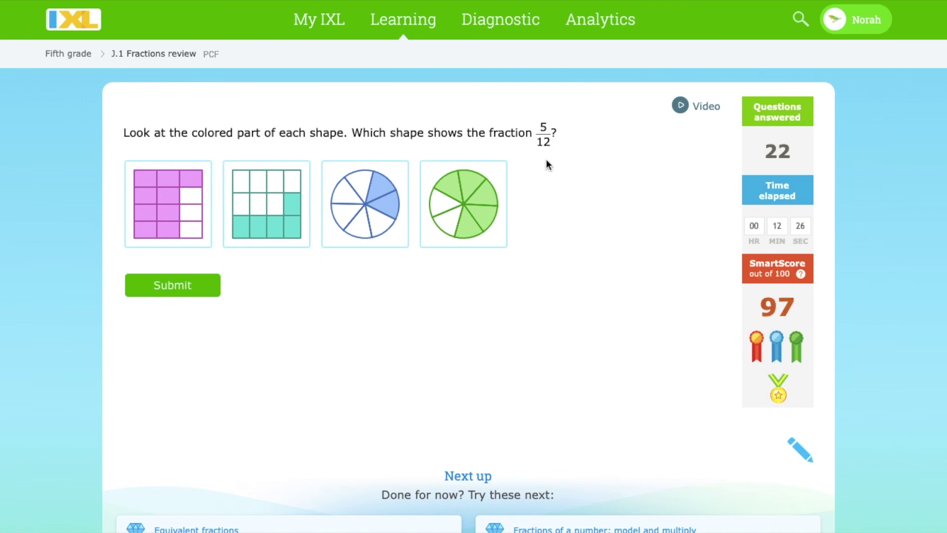
# - Submit the teal grid as the shape showing 5/12
pyautogui.click(187, 233)
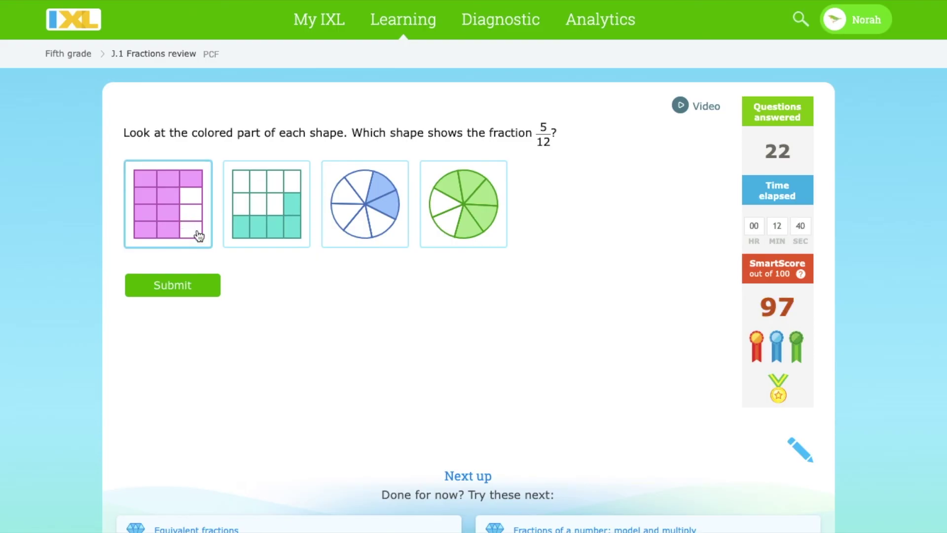
pyautogui.click(271, 240)
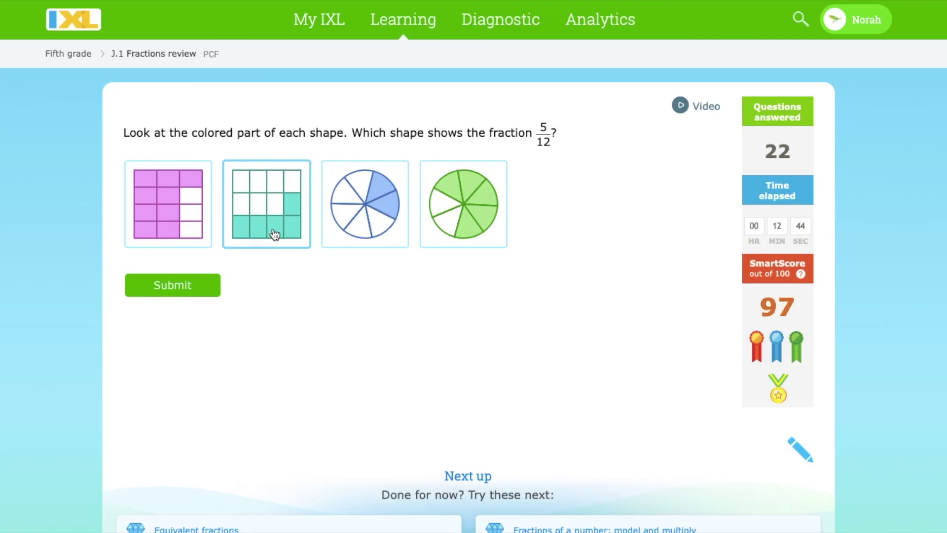
pyautogui.click(173, 286)
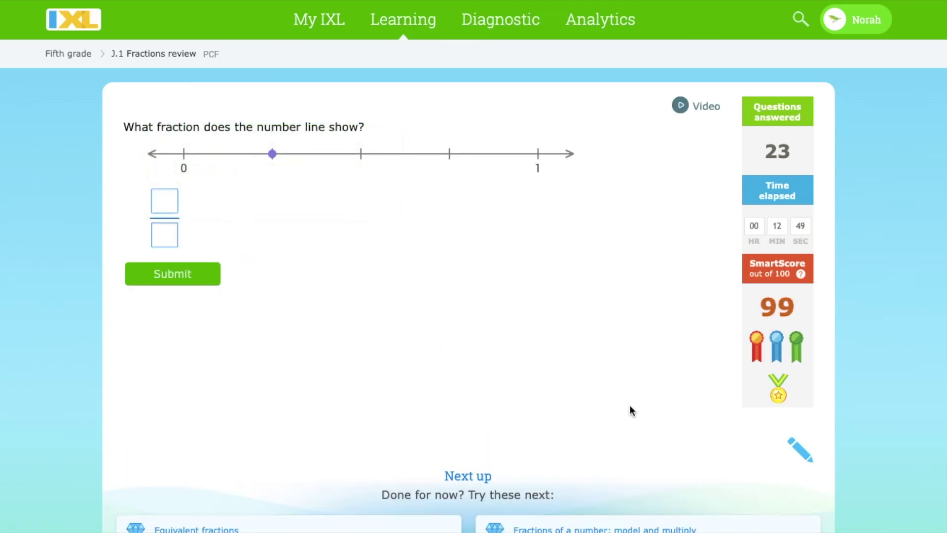
# - Label the quarter ticks 1–4 on the number line and submit 1/4
pyautogui.click(803, 454)
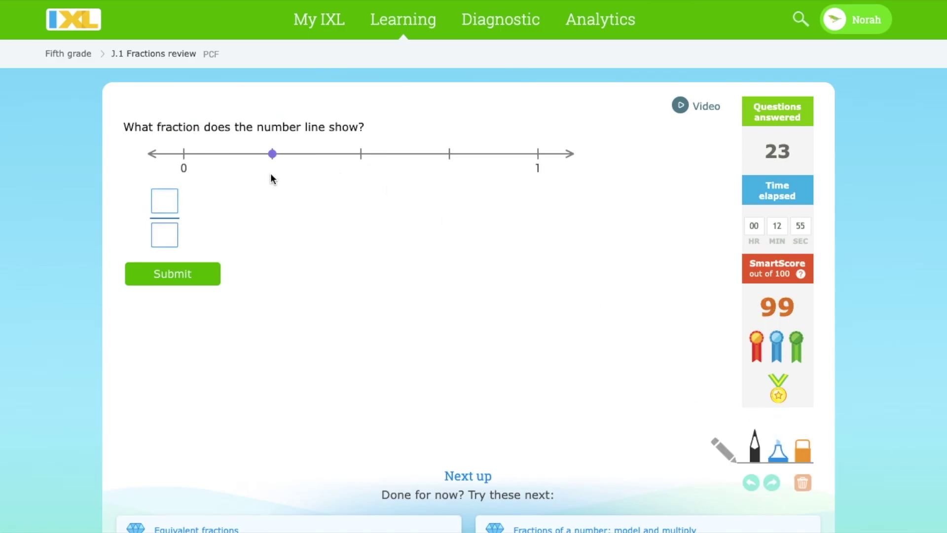
pyautogui.moveTo(272, 173); pyautogui.dragTo(274, 190)
pyautogui.moveTo(357, 174); pyautogui.dragTo(381, 186)
pyautogui.moveTo(443, 174); pyautogui.dragTo(444, 197)
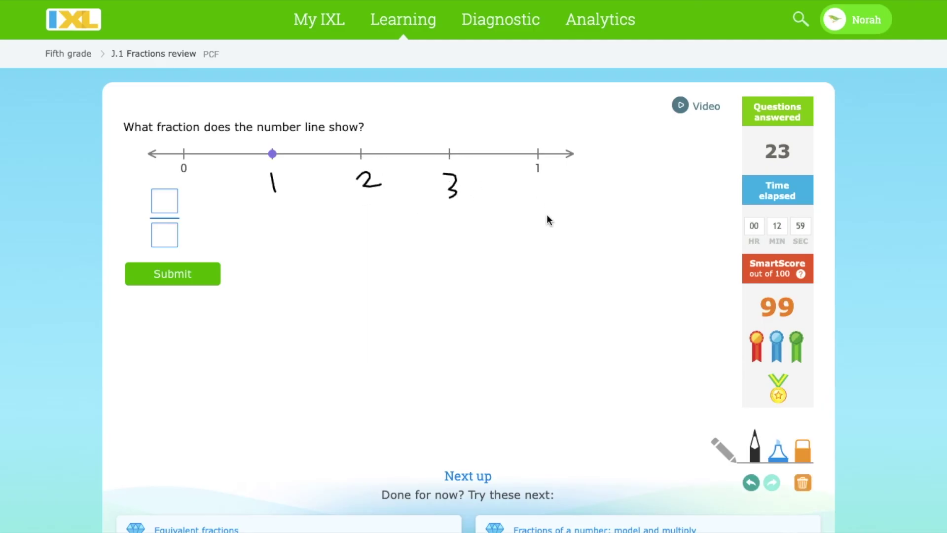
pyautogui.moveTo(528, 178); pyautogui.dragTo(544, 202)
pyautogui.click(158, 200)
pyautogui.write('1')
pyautogui.click(159, 235)
pyautogui.write('4')
pyautogui.press('Return')
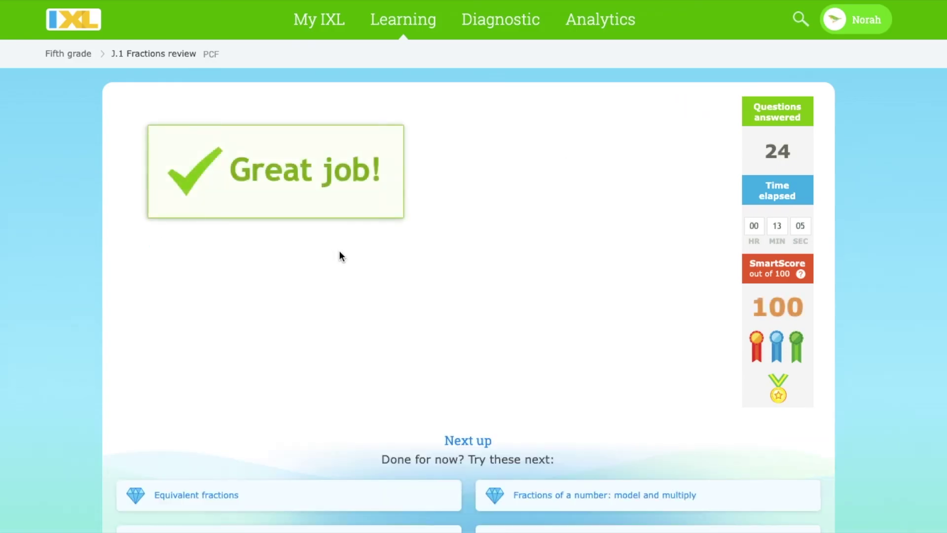